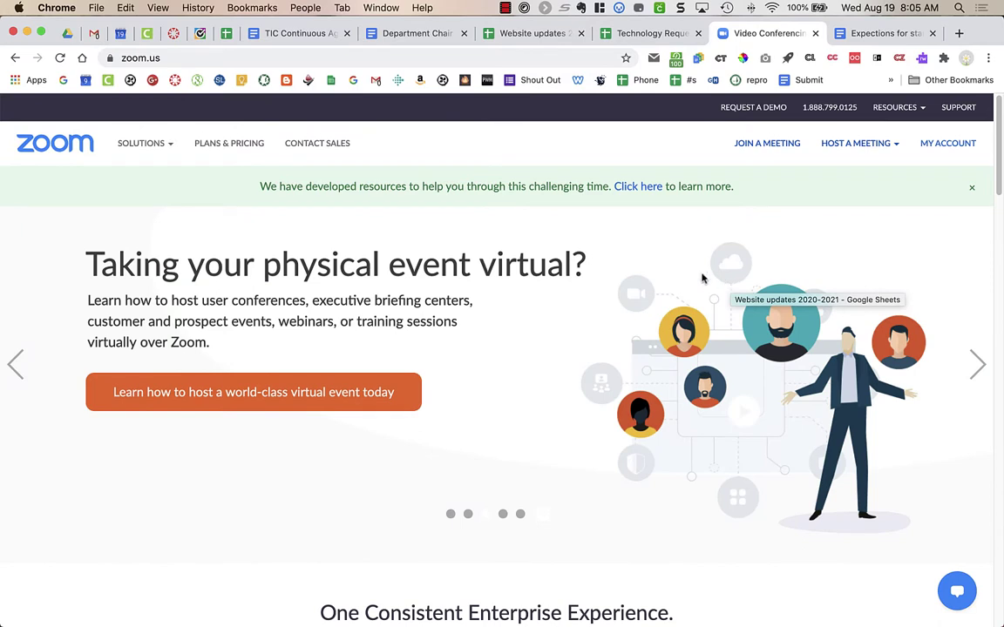
Step: Go from My Account to the Reports section of the Zoom web portal
{"action": "left_click", "coordinate": [965, 150]}
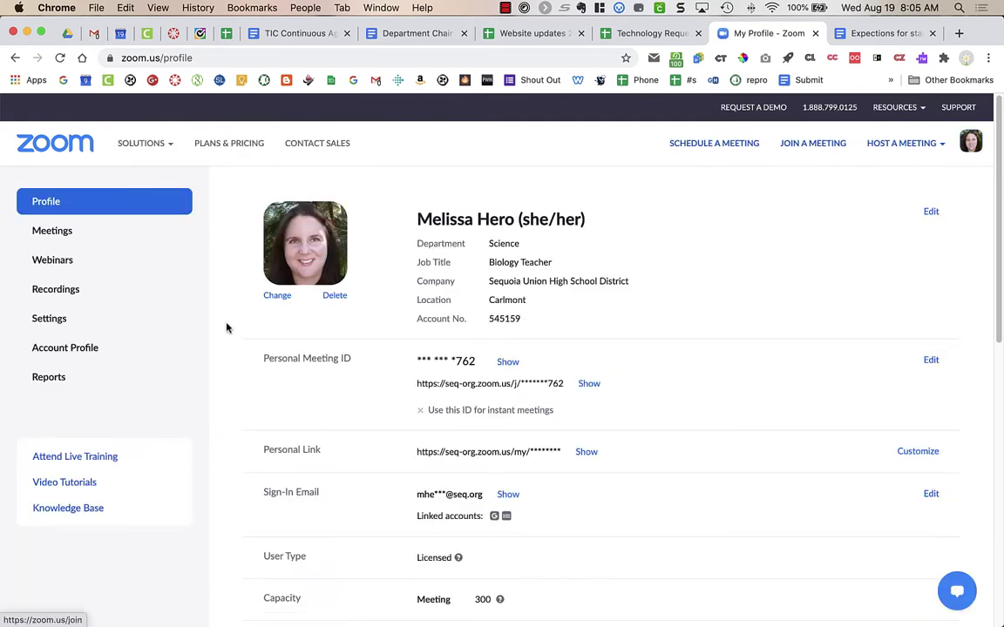
{"action": "left_click", "coordinate": [50, 377]}
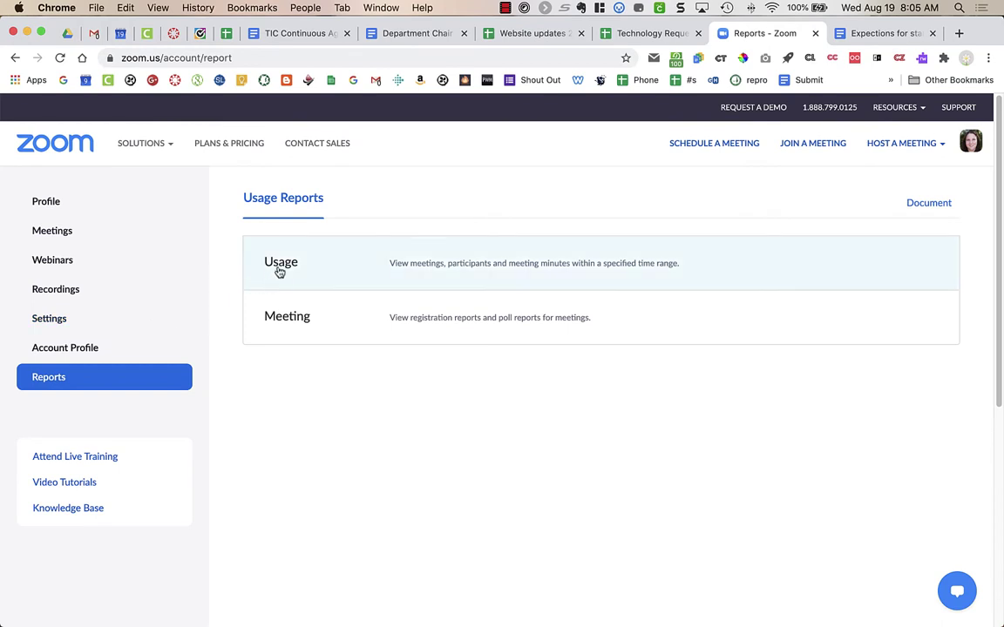
Step: Run the Usage report with a start date of August 3, 2020
{"action": "left_click", "coordinate": [280, 266]}
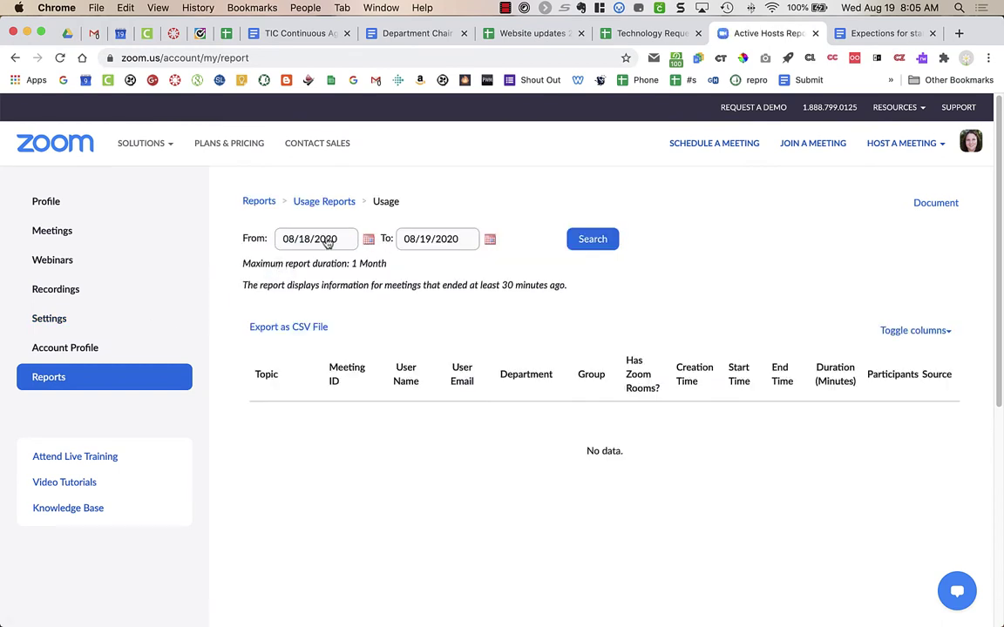
{"action": "left_click", "coordinate": [369, 238]}
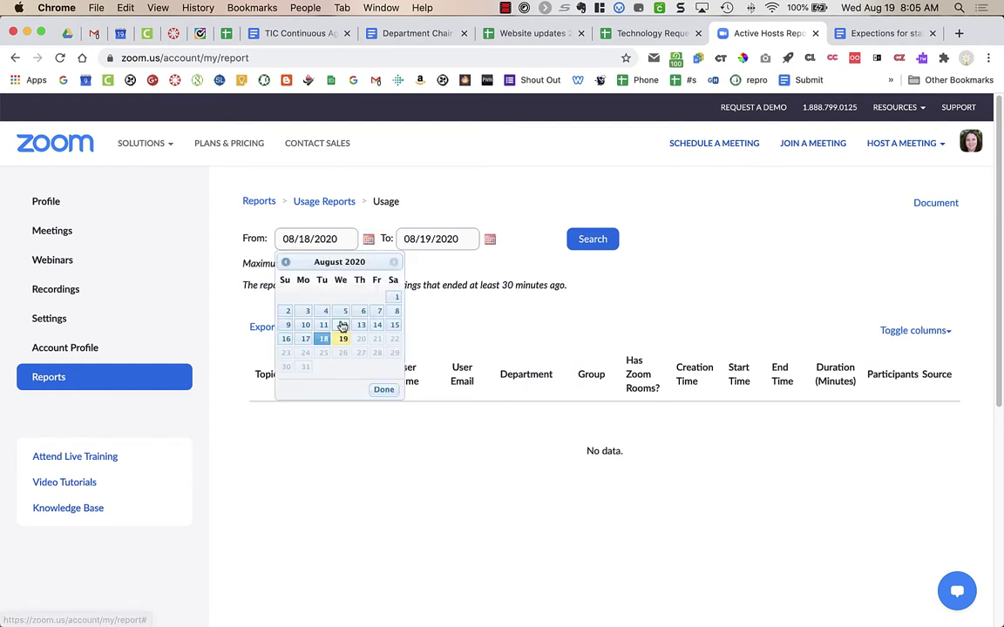
{"action": "left_click", "coordinate": [307, 311]}
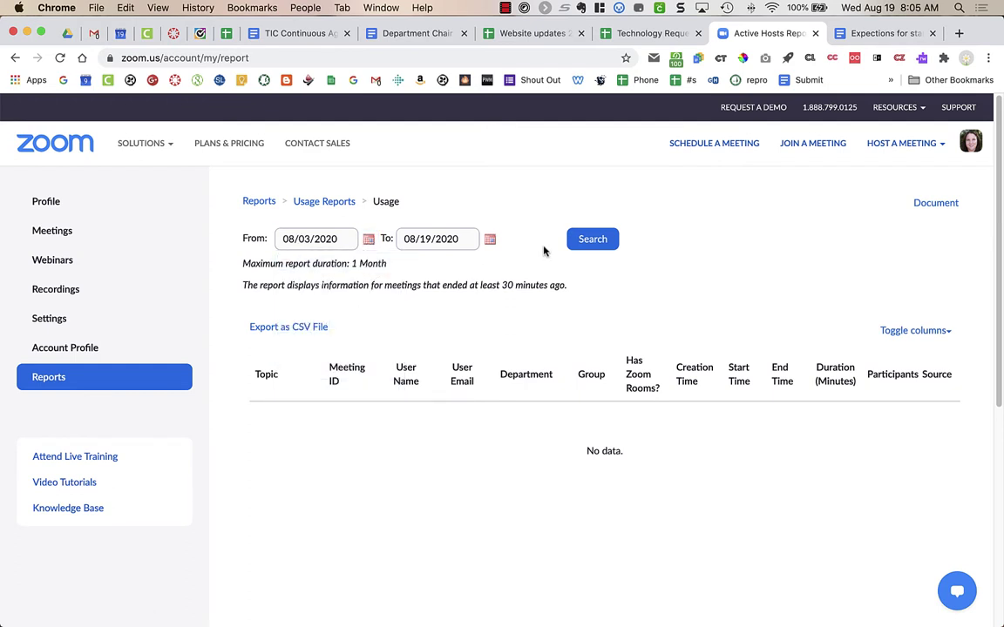
{"action": "left_click", "coordinate": [590, 241]}
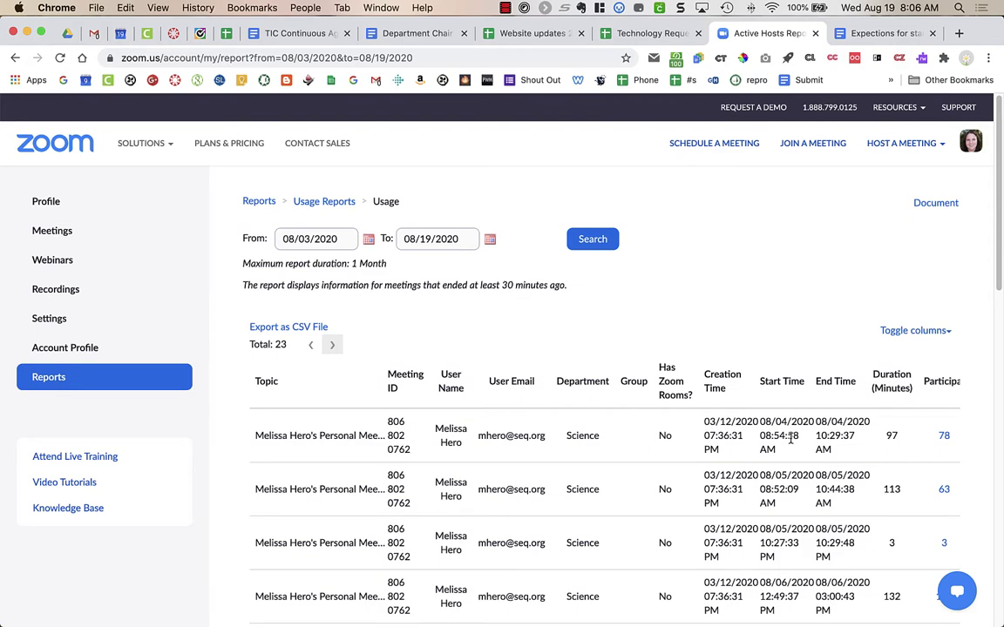
Step: Export the 78-participant meeting's unique-user attendee list as CSV
{"action": "left_click", "coordinate": [945, 436]}
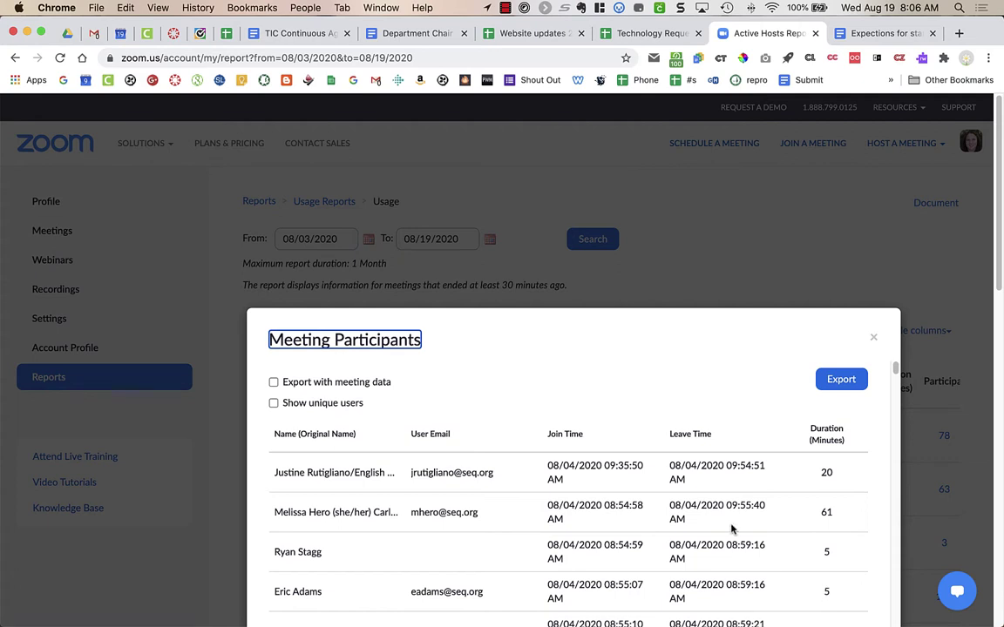
{"action": "left_click", "coordinate": [274, 402]}
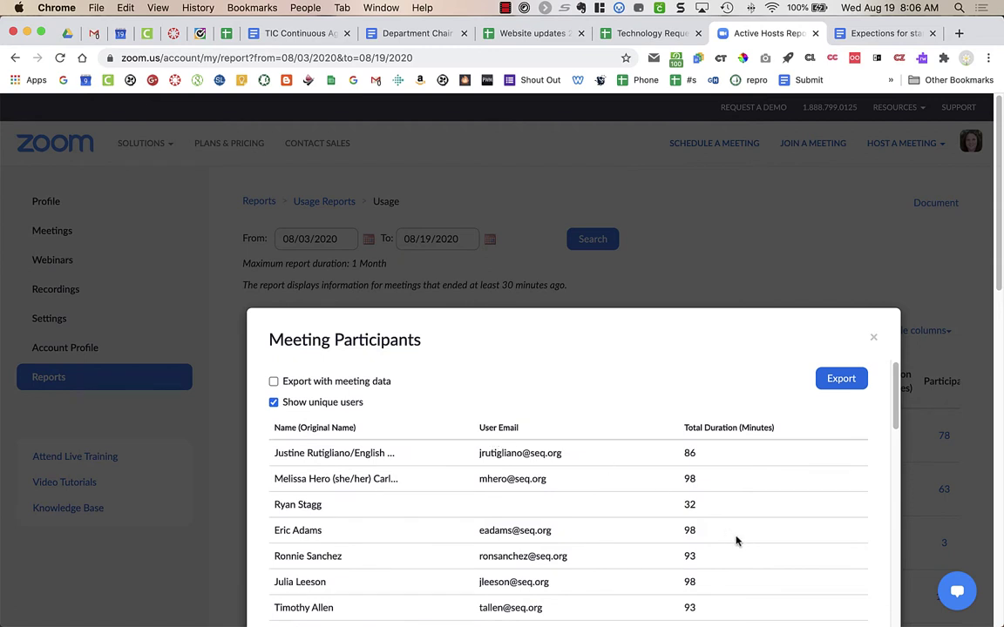
{"action": "left_click", "coordinate": [840, 379]}
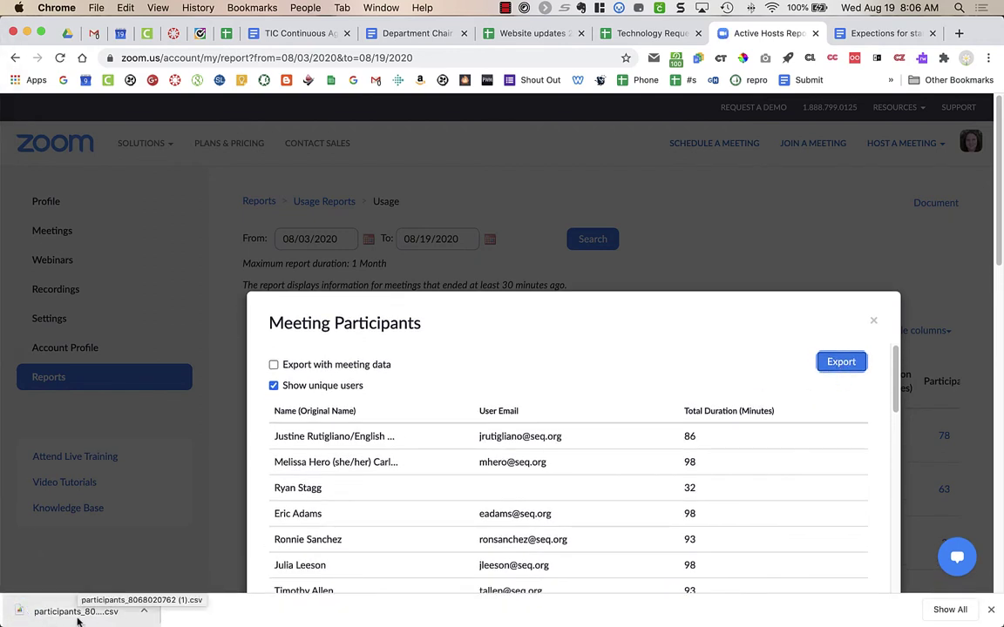
Step: Upload the participants_80 CSV to Google Drive and select it in its Drive location
{"action": "left_click", "coordinate": [67, 35]}
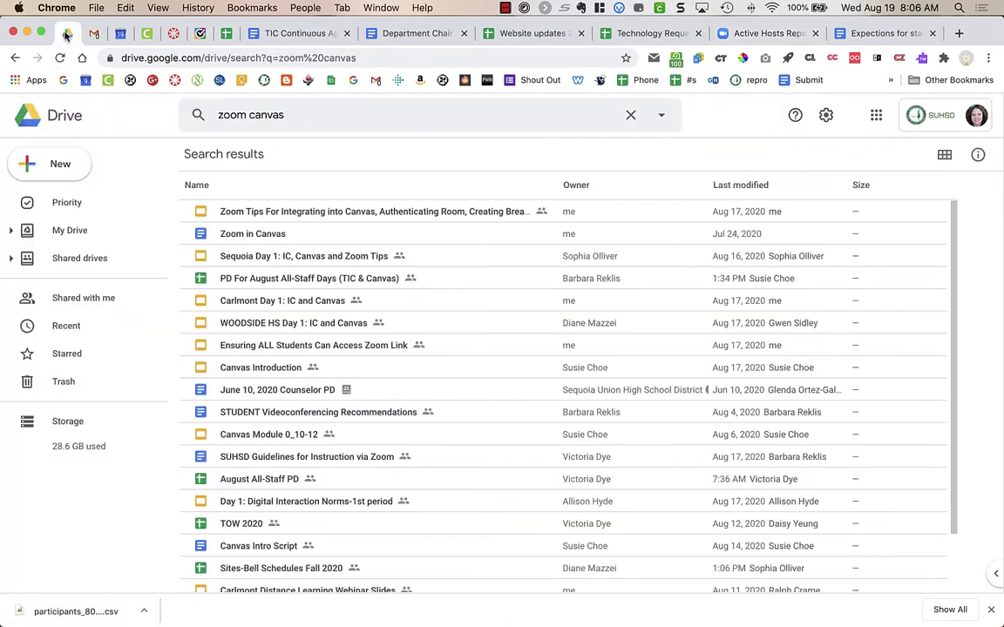
{"action": "left_click", "coordinate": [62, 164]}
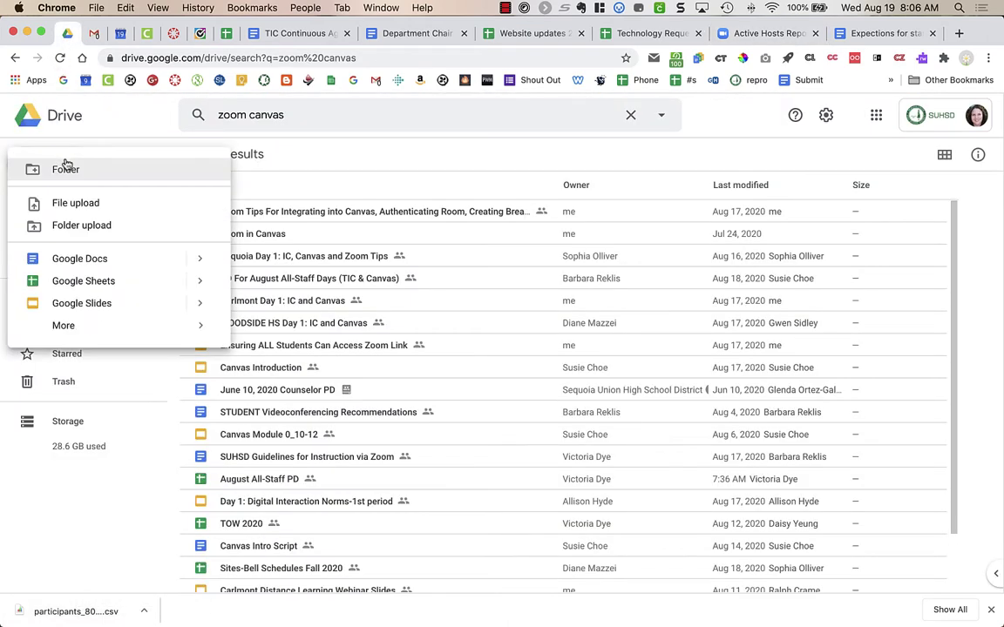
{"action": "left_click", "coordinate": [84, 201]}
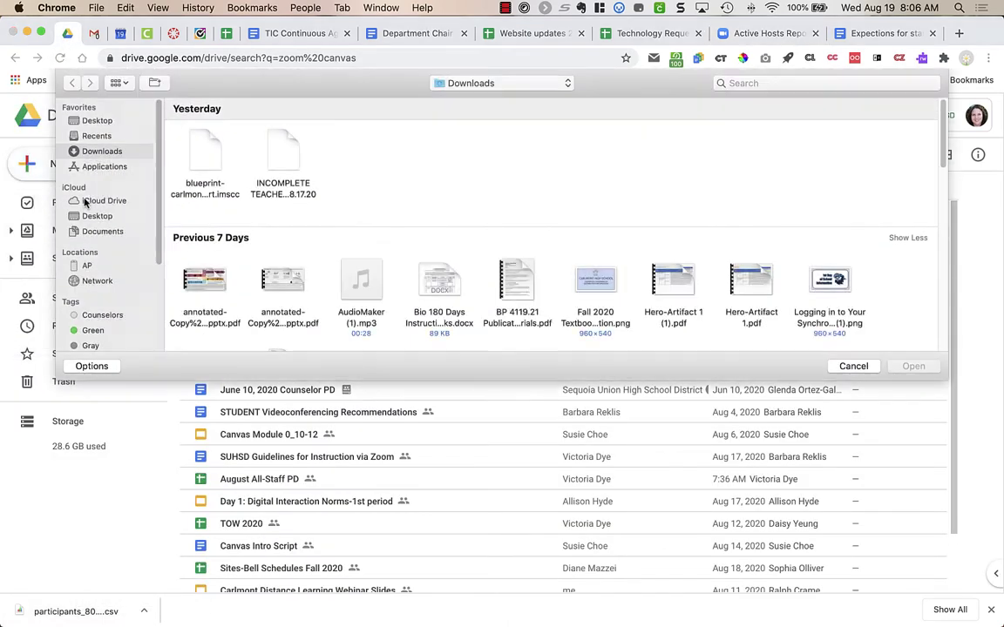
{"action": "type", "text": "participants_80"}
{"action": "left_click", "coordinate": [211, 176]}
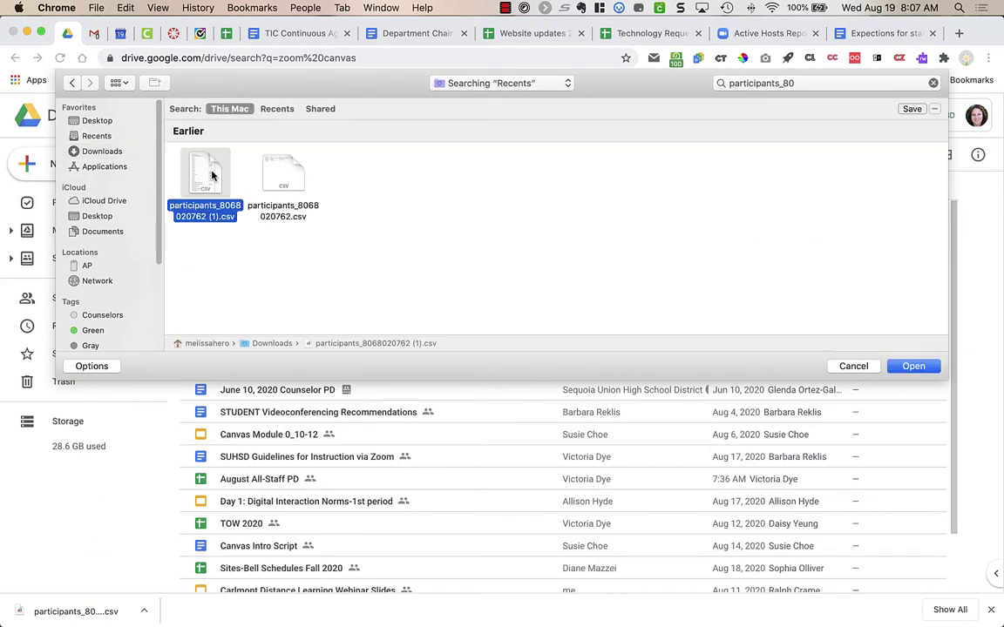
{"action": "left_click", "coordinate": [914, 366]}
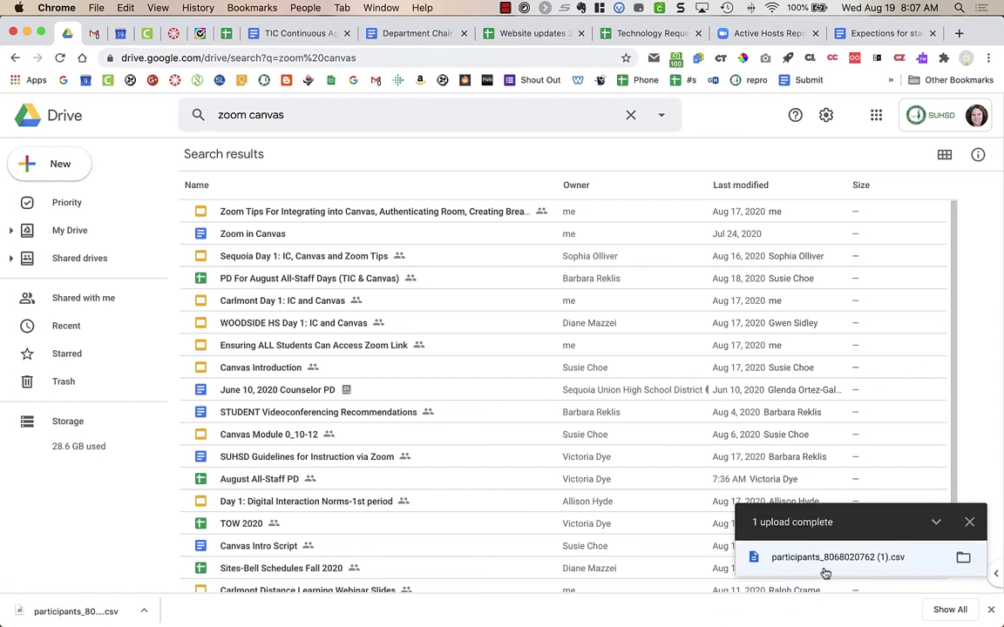
{"action": "mouse_move", "coordinate": [858, 557]}
{"action": "left_click", "coordinate": [962, 559]}
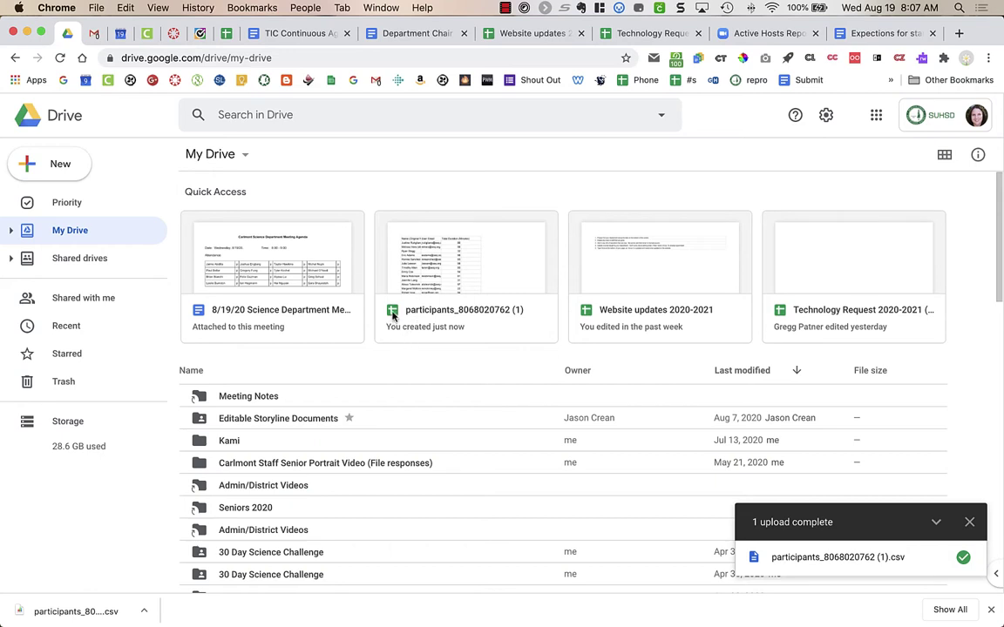
{"action": "left_click", "coordinate": [445, 314]}
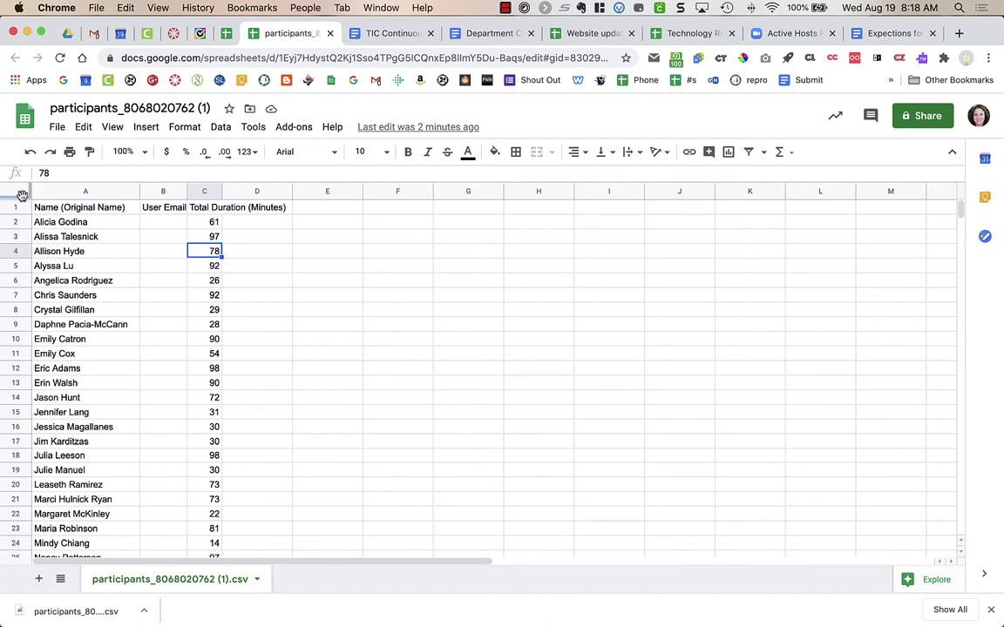
Step: Freeze the header row of the participant sheet
{"action": "left_click_drag", "start_coordinate": [22, 195], "coordinate": [20, 214]}
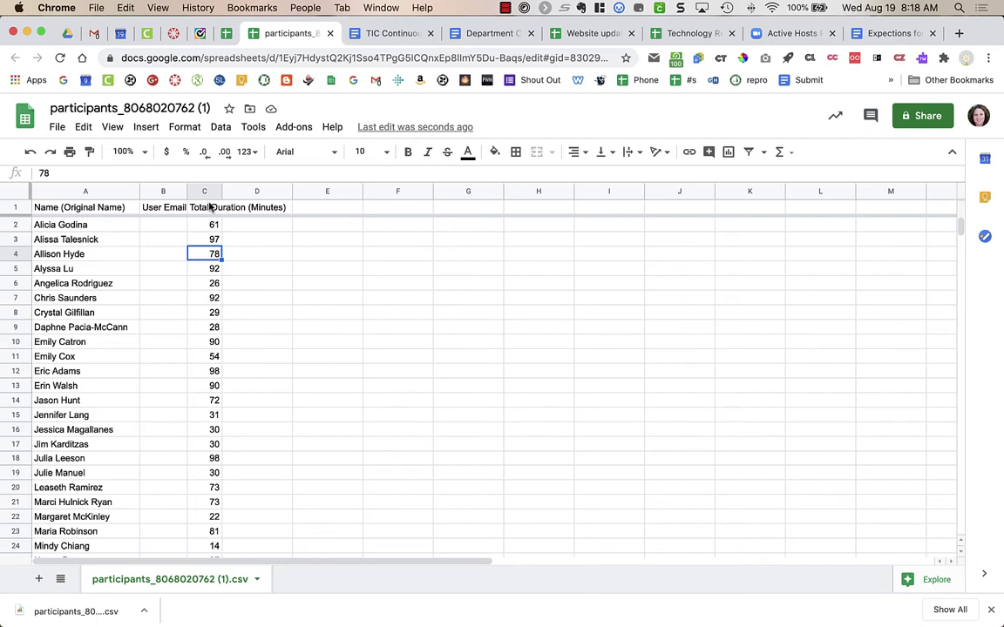
Step: Enter =split(A2," ") in D2 to separate the first name from the last name
{"action": "left_click", "coordinate": [248, 229]}
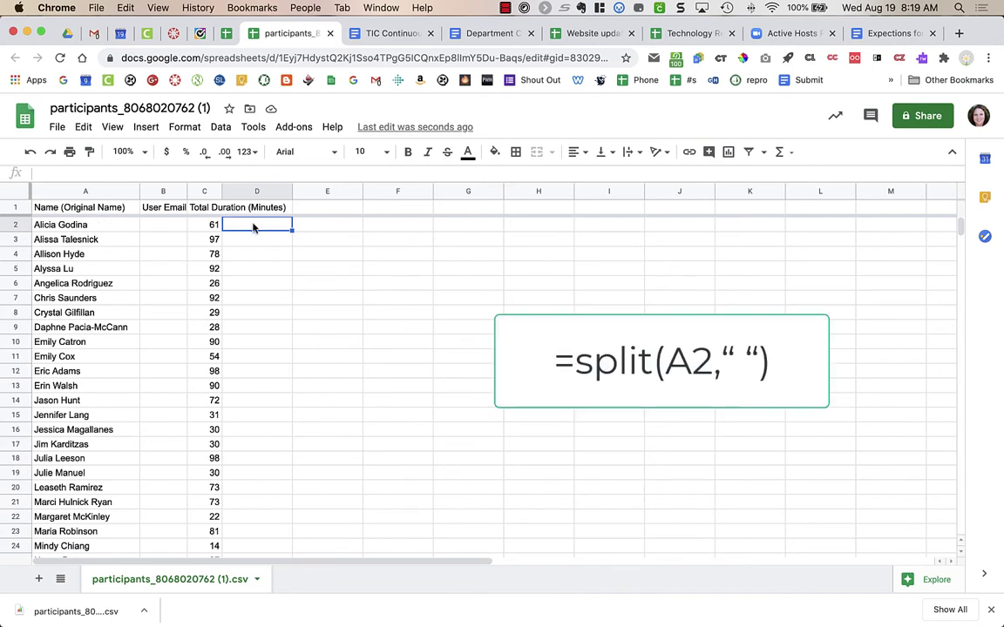
{"action": "type", "text": "=split("}
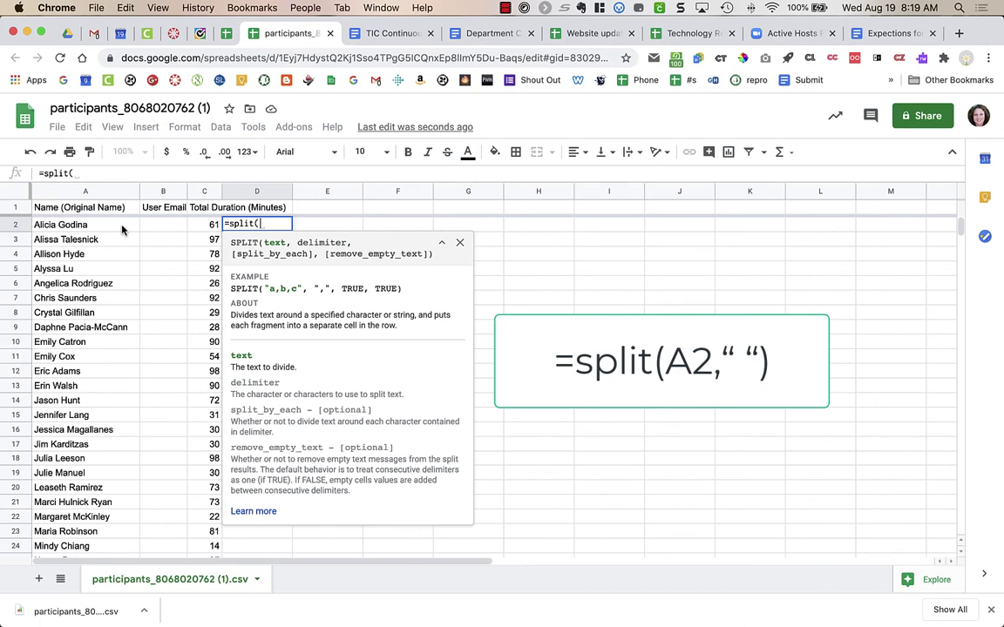
{"action": "left_click", "coordinate": [122, 228]}
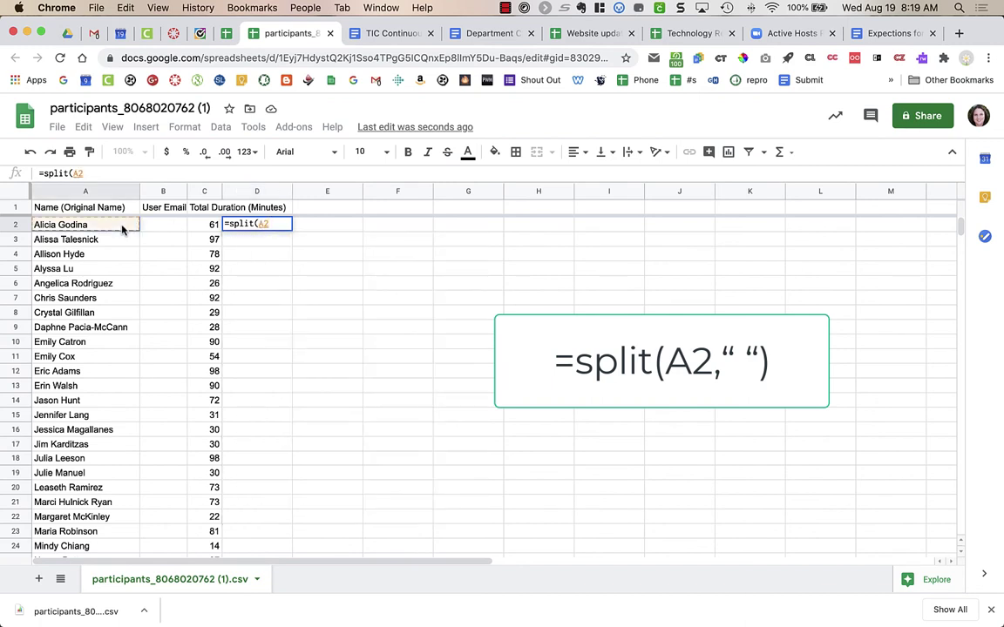
{"action": "type", "text": ","}
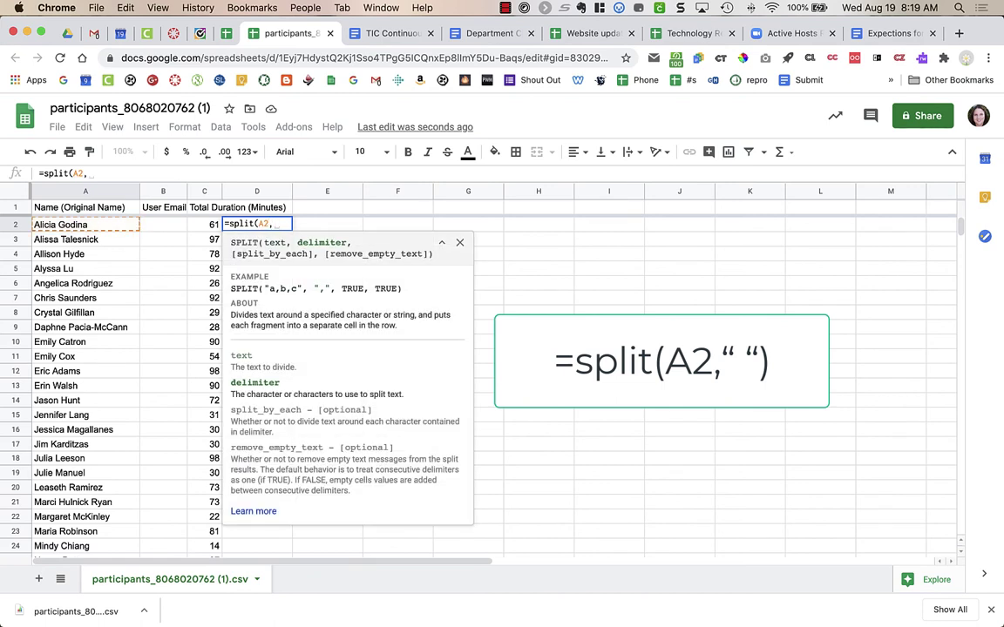
{"action": "type", "text": "\" \")"}
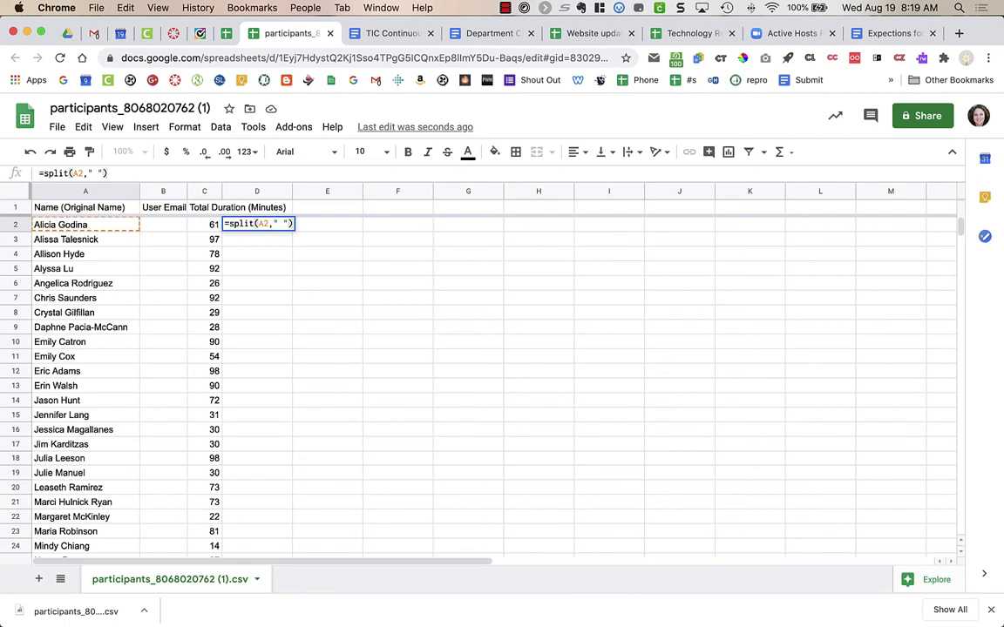
{"action": "key", "text": "Return"}
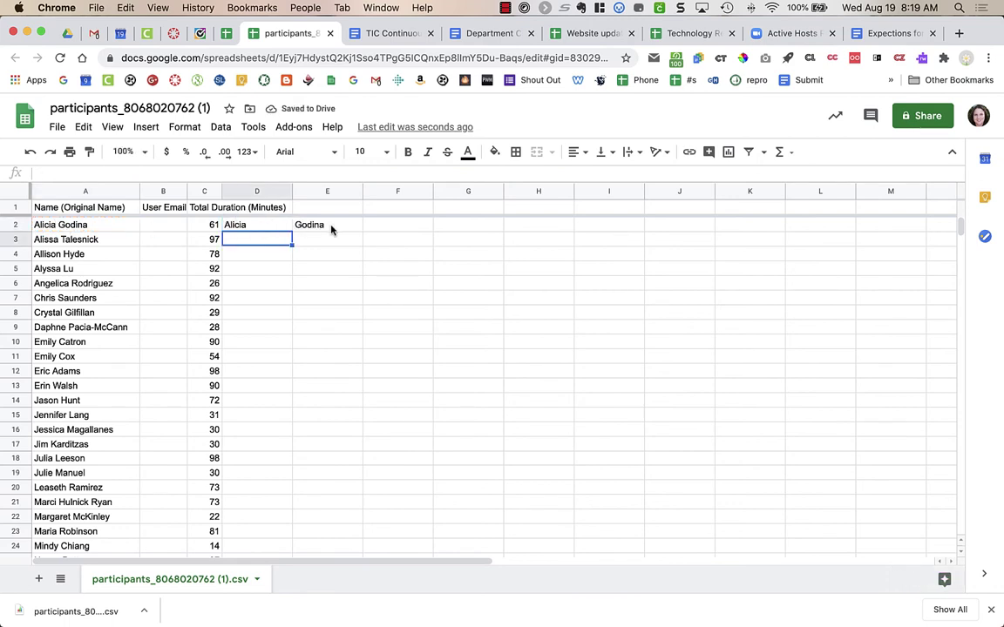
Step: Fill the D2 split formula down through every participant row
{"action": "left_click", "coordinate": [276, 228]}
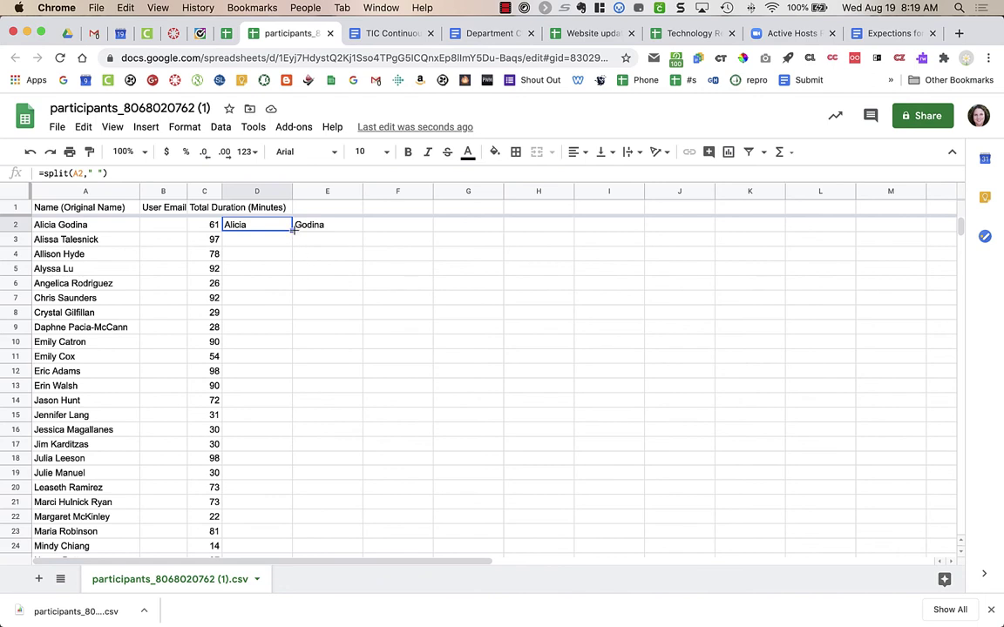
{"action": "double_click", "coordinate": [293, 230]}
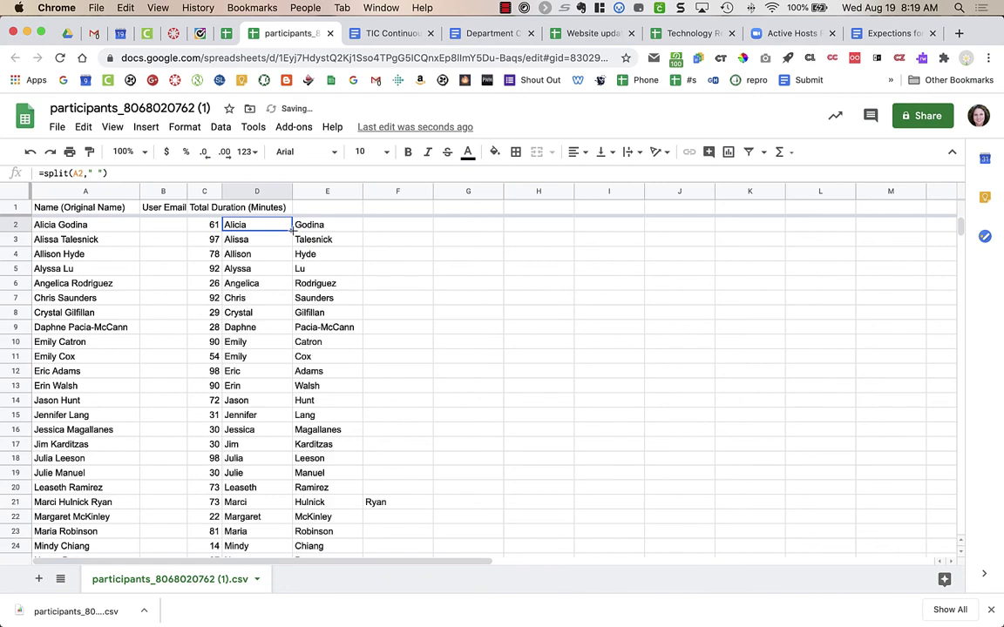
{"action": "scroll", "coordinate": [280, 390], "scroll_direction": "down", "scroll_amount": 1}
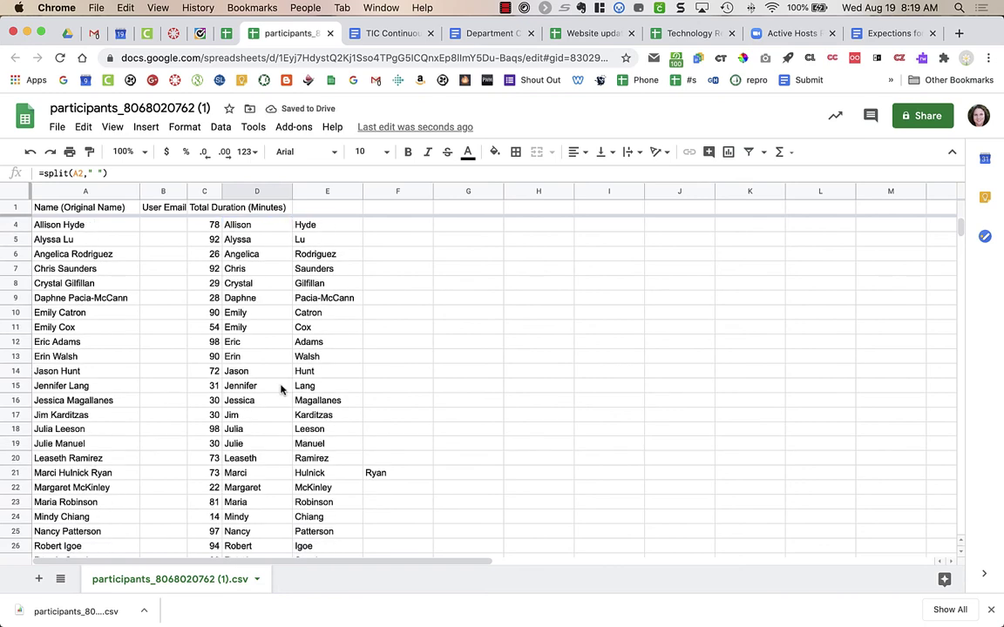
{"action": "scroll", "coordinate": [280, 390], "scroll_direction": "down", "scroll_amount": 1}
{"action": "scroll", "coordinate": [281, 389], "scroll_direction": "down", "scroll_amount": 2}
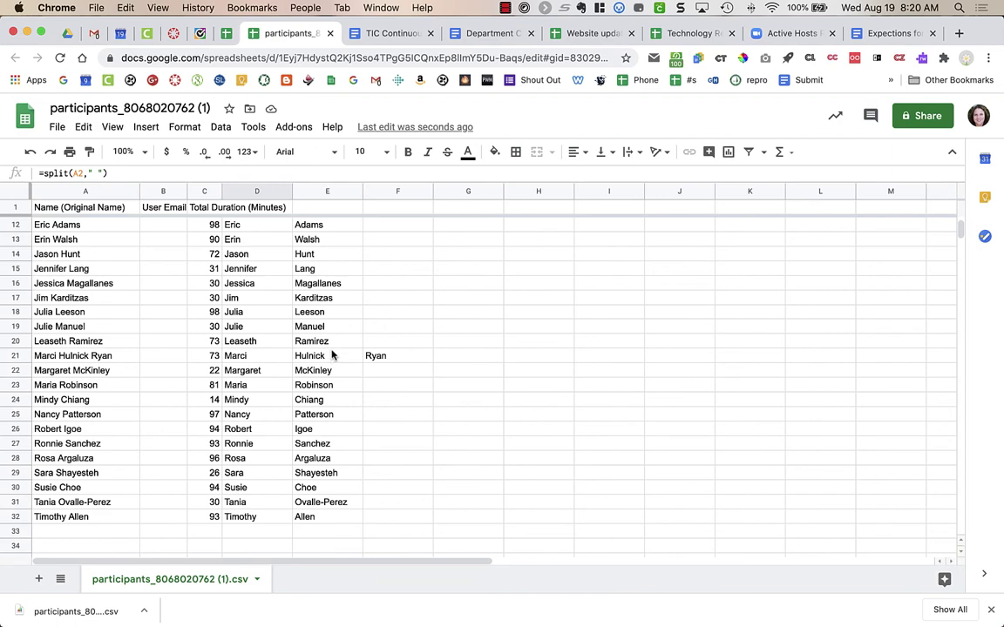
{"action": "scroll", "coordinate": [366, 344], "scroll_direction": "up", "scroll_amount": 5}
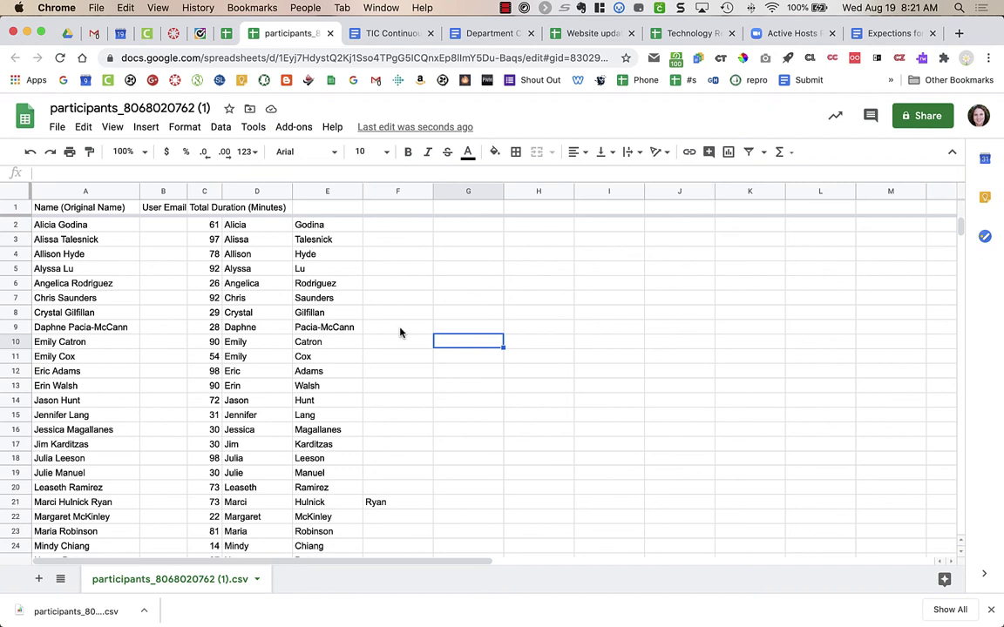
Step: Sort the sheet A→Z by last-name column E
{"action": "mouse_move", "coordinate": [326, 191]}
{"action": "left_click", "coordinate": [355, 194]}
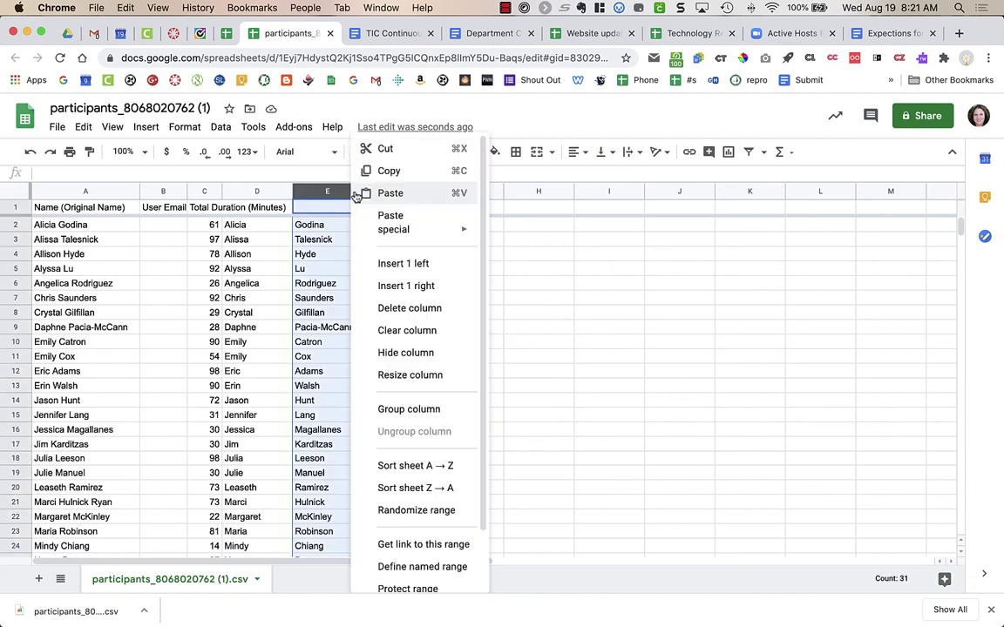
{"action": "left_click", "coordinate": [418, 453]}
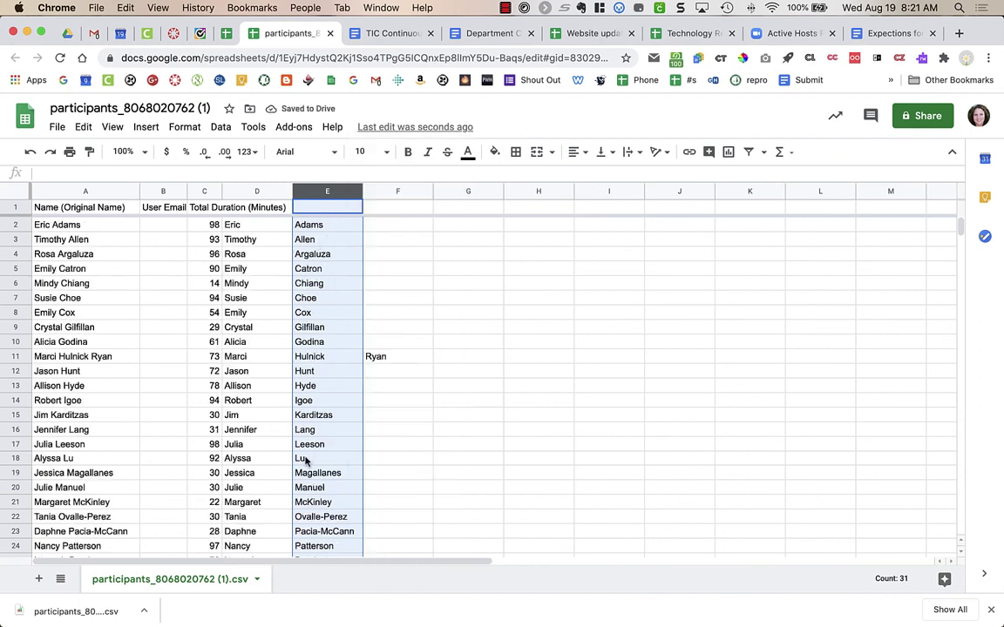
{"action": "scroll", "coordinate": [305, 462], "scroll_direction": "down", "scroll_amount": 2}
{"action": "scroll", "coordinate": [306, 462], "scroll_direction": "down", "scroll_amount": 4}
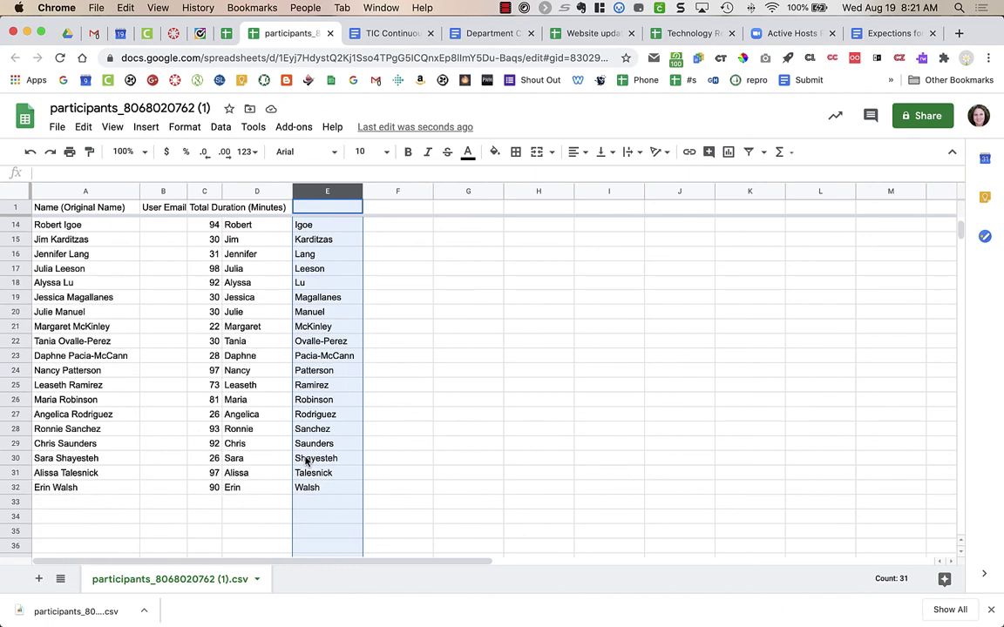
{"action": "scroll", "coordinate": [307, 462], "scroll_direction": "up", "scroll_amount": 4}
{"action": "scroll", "coordinate": [307, 462], "scroll_direction": "up", "scroll_amount": 3}
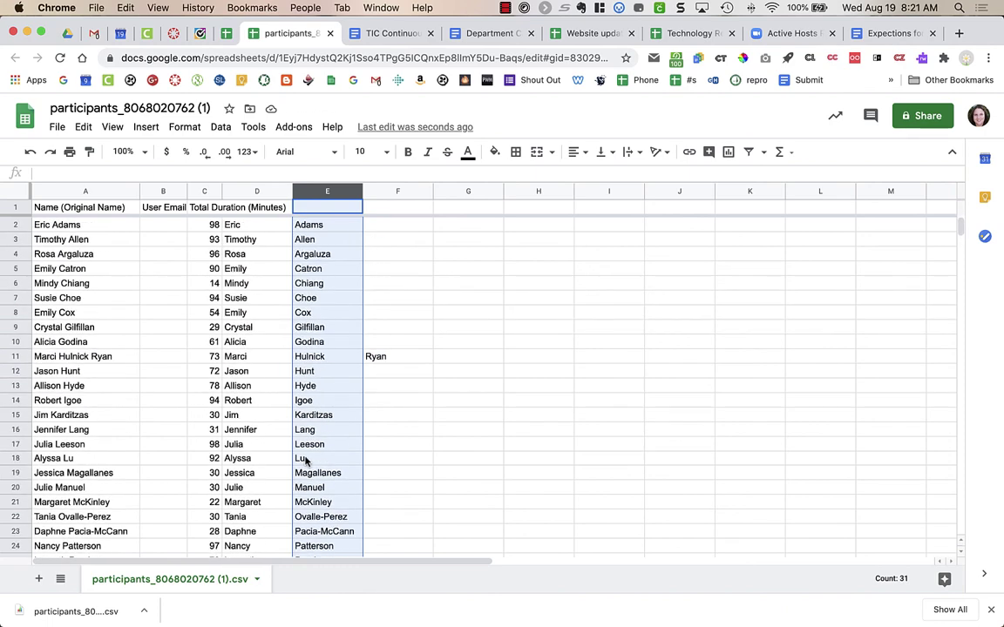
{"action": "left_click", "coordinate": [340, 231]}
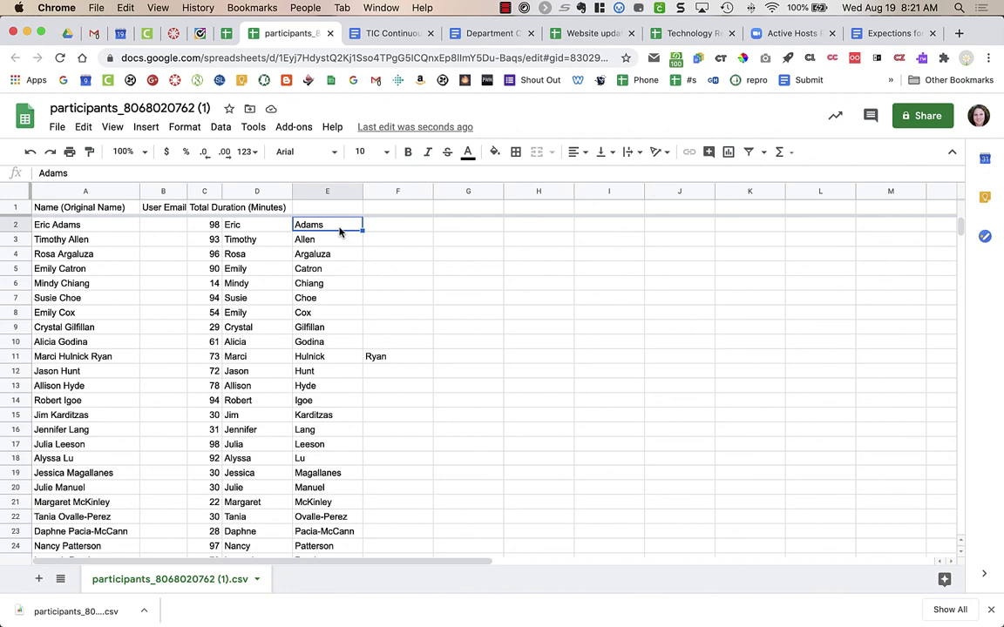